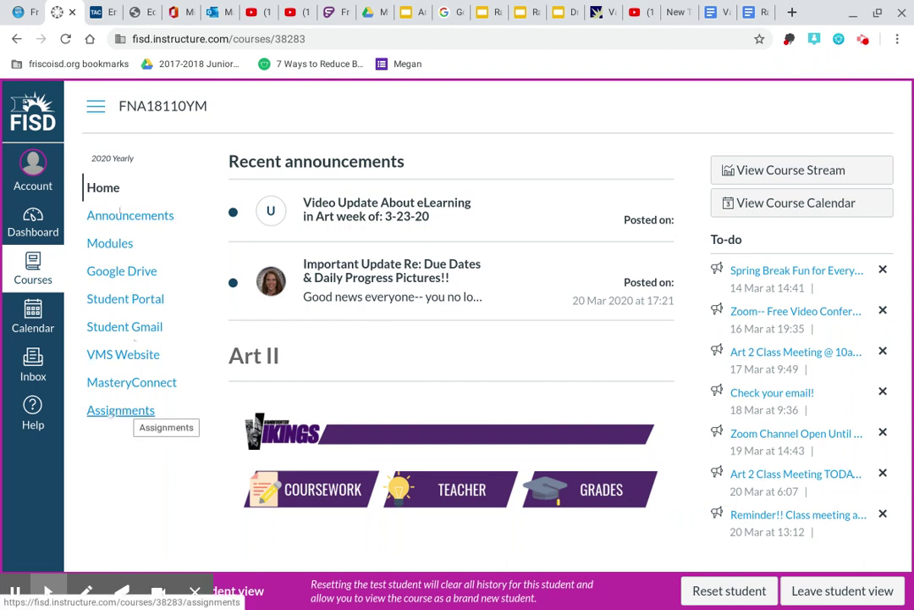
- From the course Assignments list, open 'eLearning Week of 3-23-20: Dragon Eye Warm-Up'
click(110, 412)
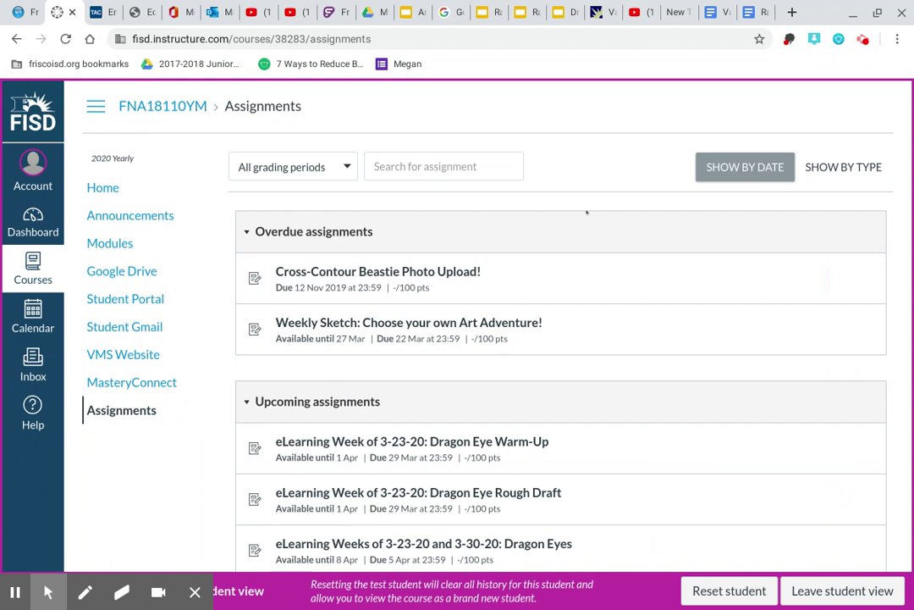
scroll(631, 453, down, 2)
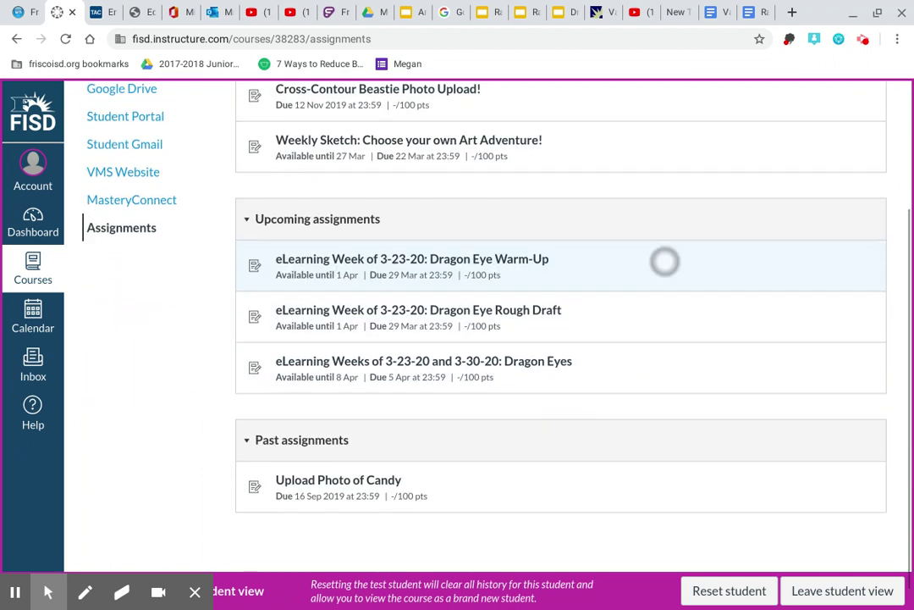
scroll(663, 261, up, 1)
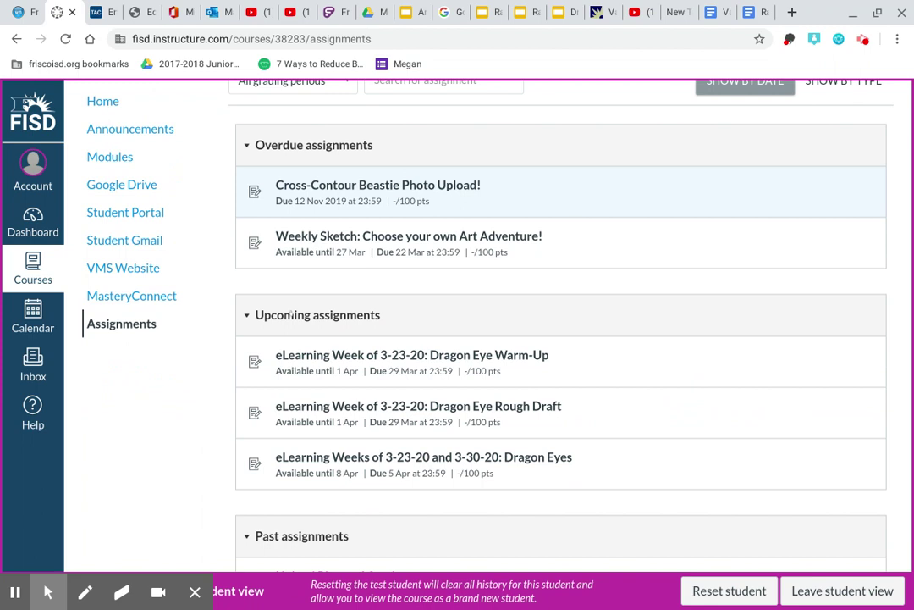
scroll(502, 175, down, 3)
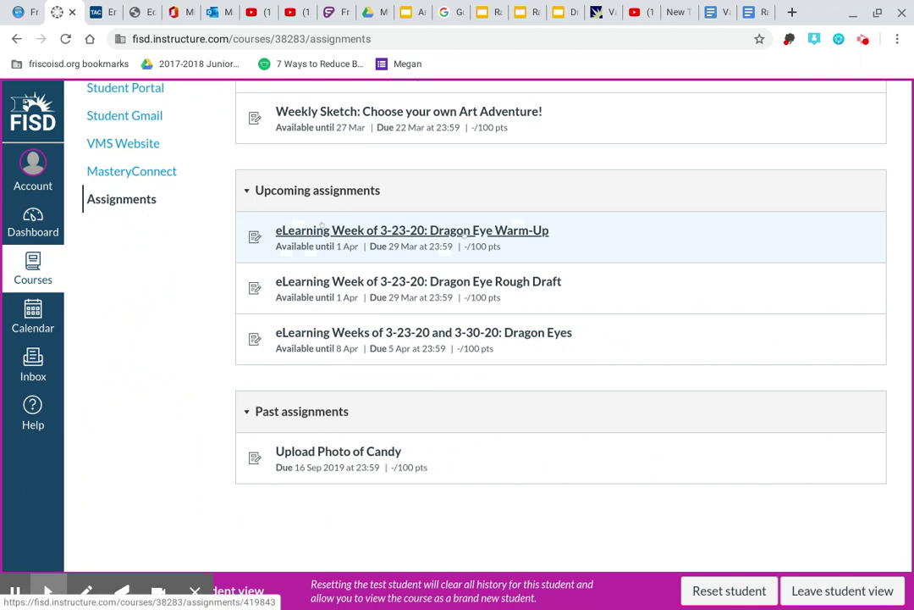
click(335, 229)
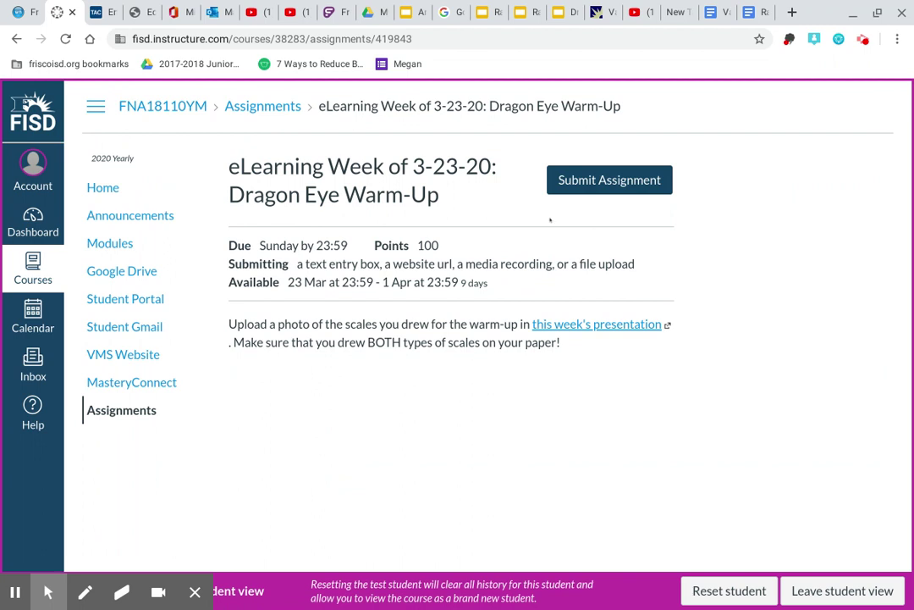
- Start a submission for the Dragon Eye Warm-Up to show the file upload form
click(592, 180)
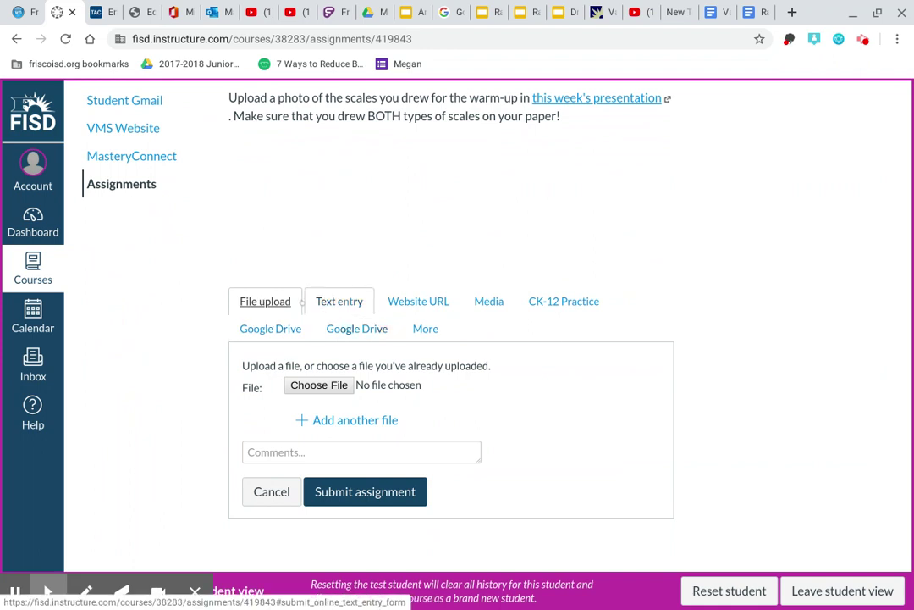
- Try the Text entry option by typing test text, then erase it
click(339, 301)
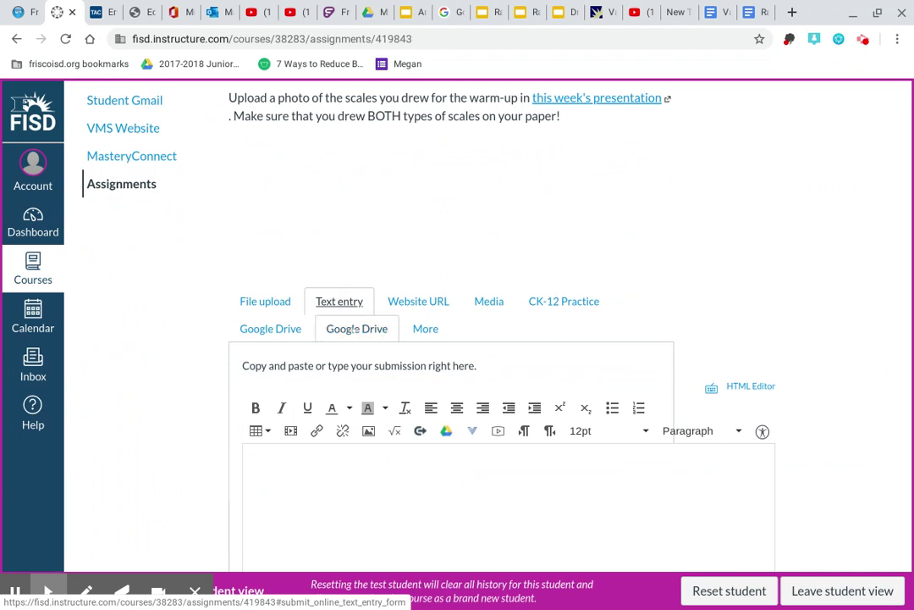
click(280, 470)
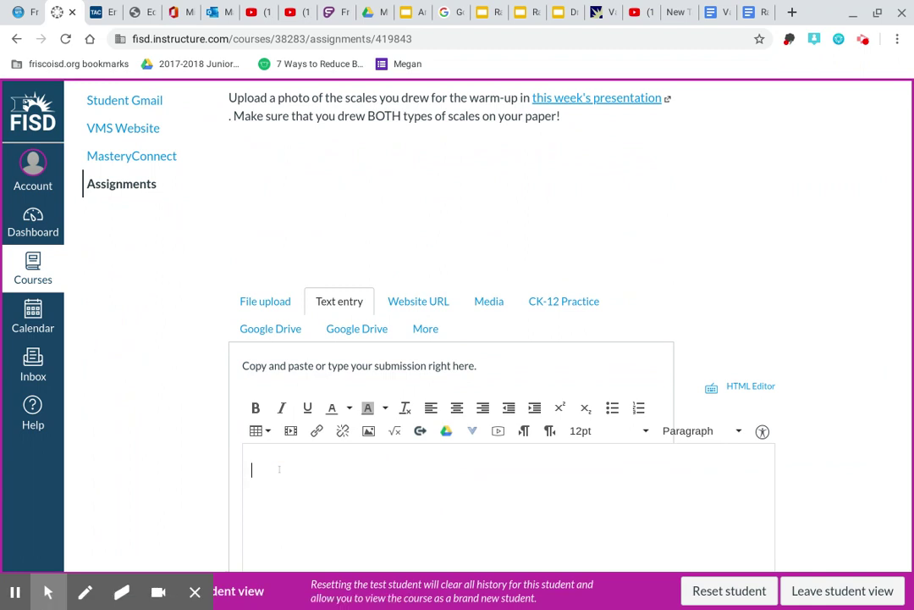
text(nfsklfsalkjglgn)
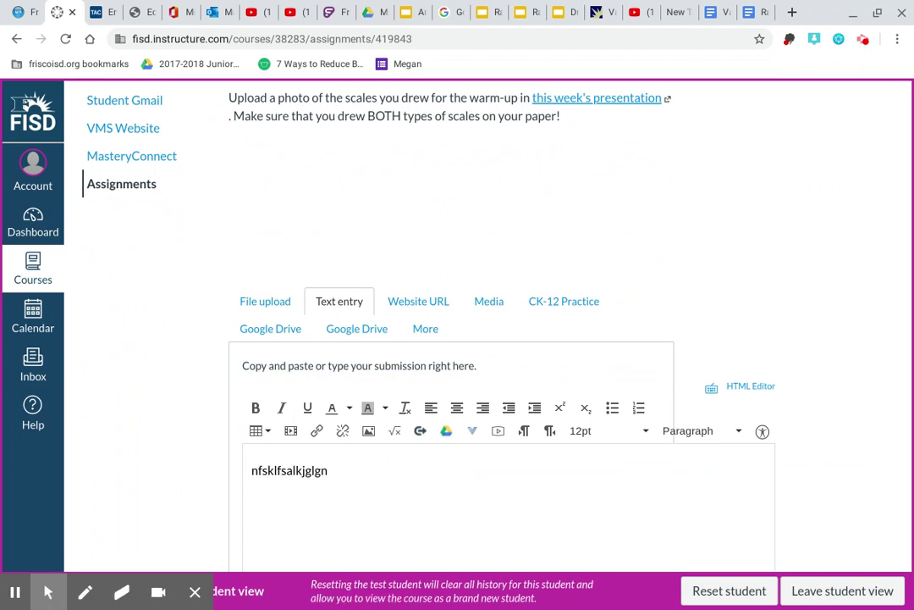
key(BackSpace)
key(BackSpace)
key(BackSpace)
key(BackSpace)
key(BackSpace)
key(BackSpace)
key(BackSpace)
key(BackSpace)
key(BackSpace)
key(BackSpace)
key(BackSpace)
key(BackSpace)
key(BackSpace)
key(BackSpace)
key(BackSpace)
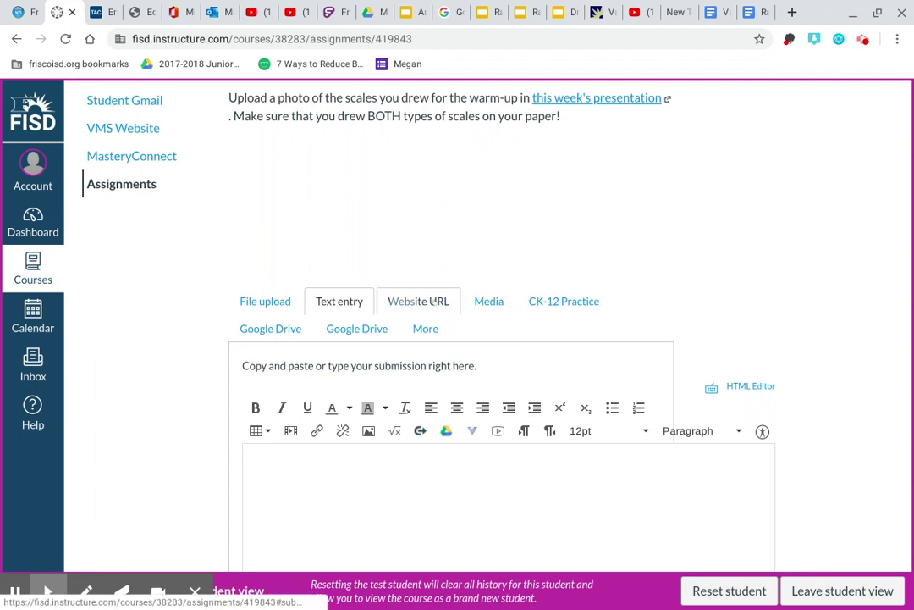
- Preview the Website URL and Media options, then return to File upload at the top
click(432, 300)
click(473, 319)
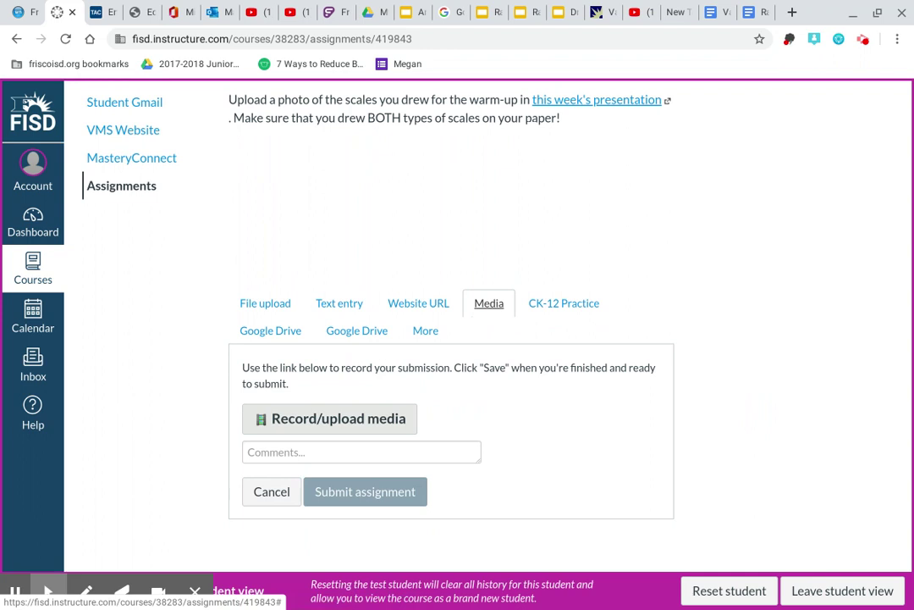
click(265, 303)
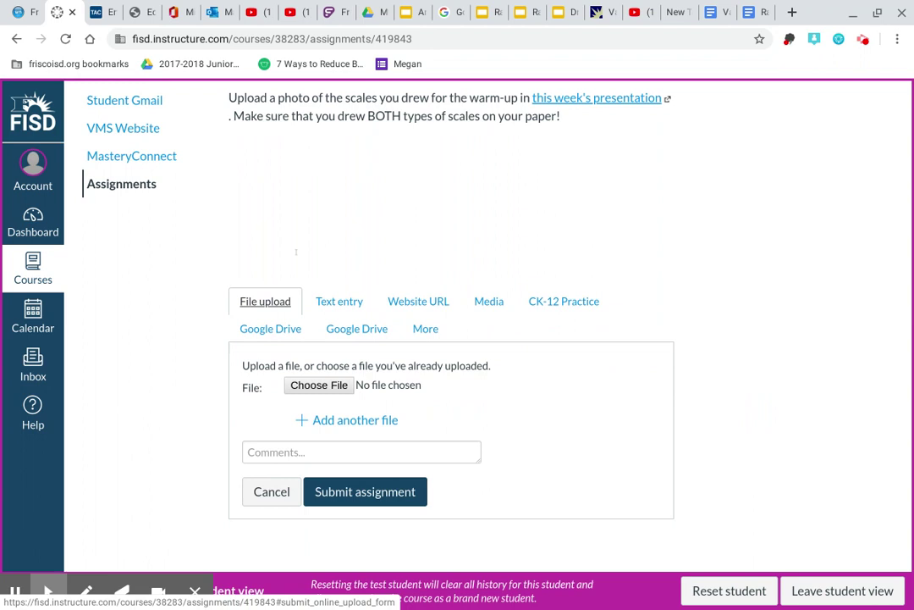
scroll(744, 374, up, 5)
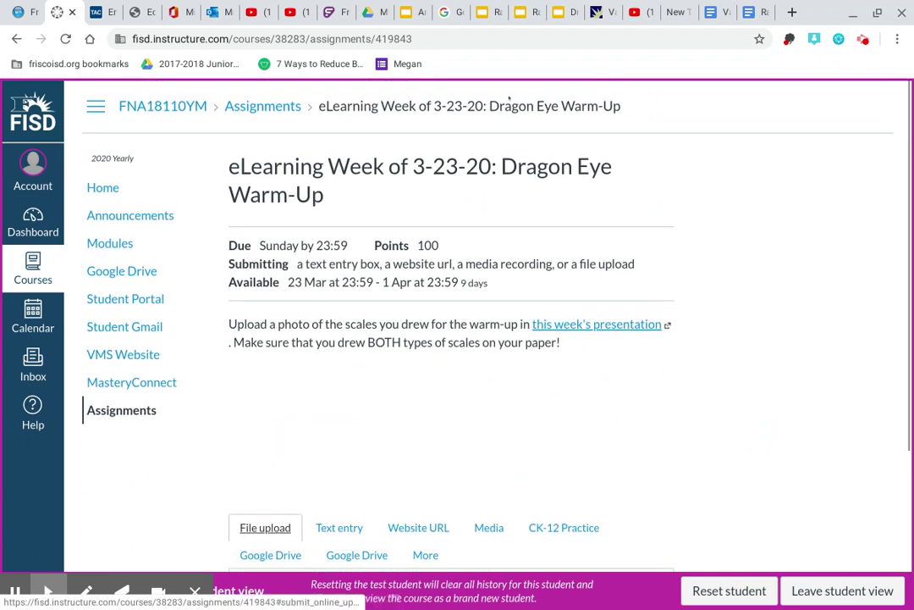
- Leave the unsubmitted Warm-Up page via the Assignments breadcrumb and view the assignments list
click(272, 106)
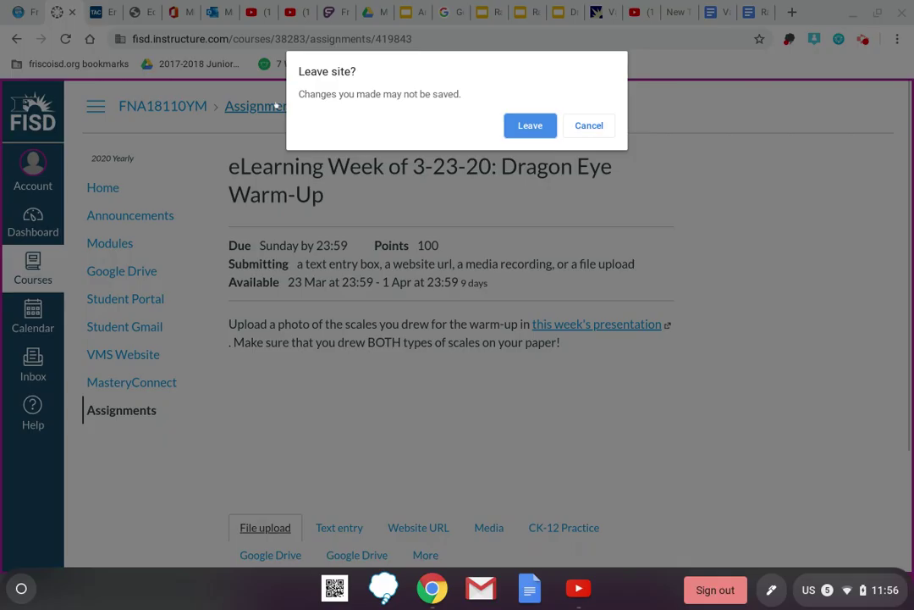
click(531, 134)
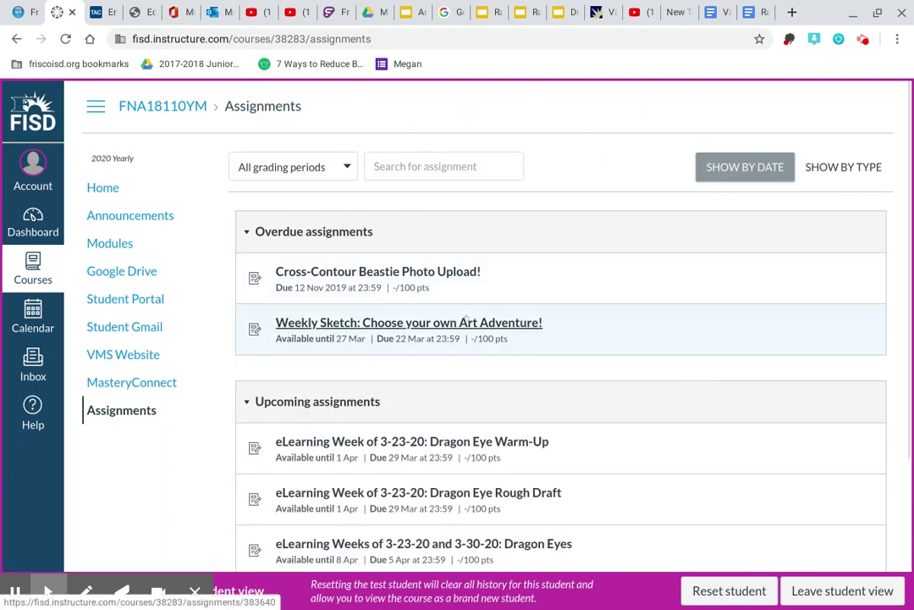
scroll(678, 241, down, 3)
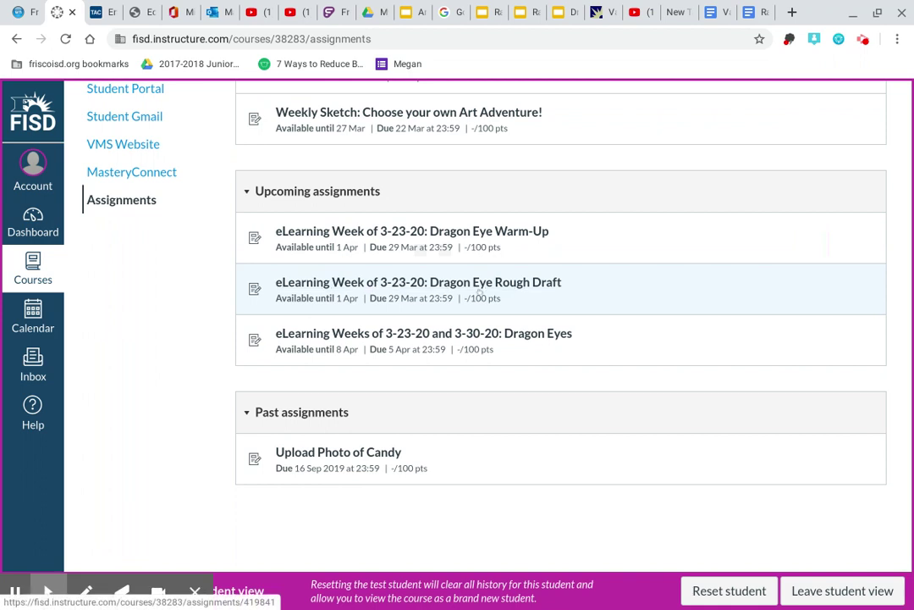
- Open the Dragon Eye Rough Draft submission form, review it, then head back to Assignments
click(508, 284)
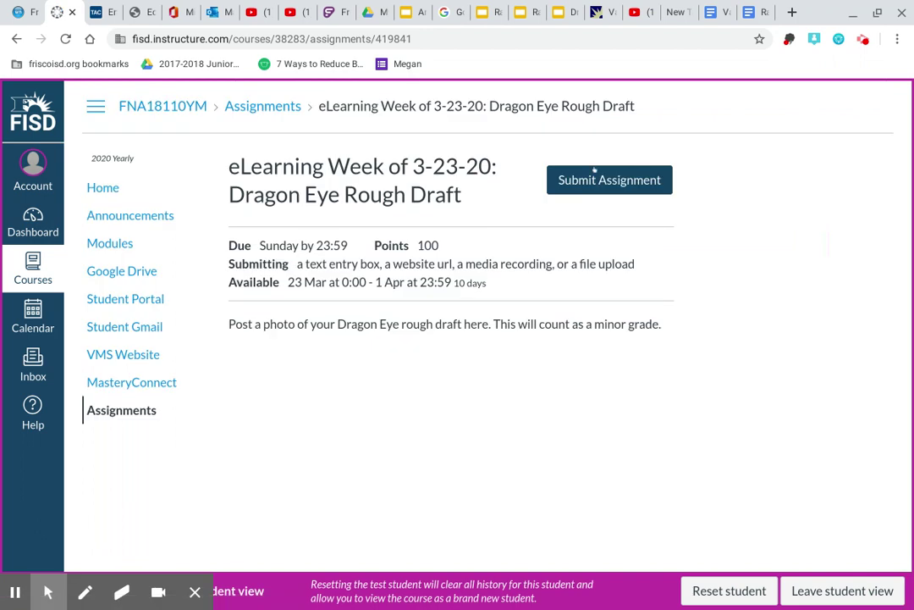
click(592, 177)
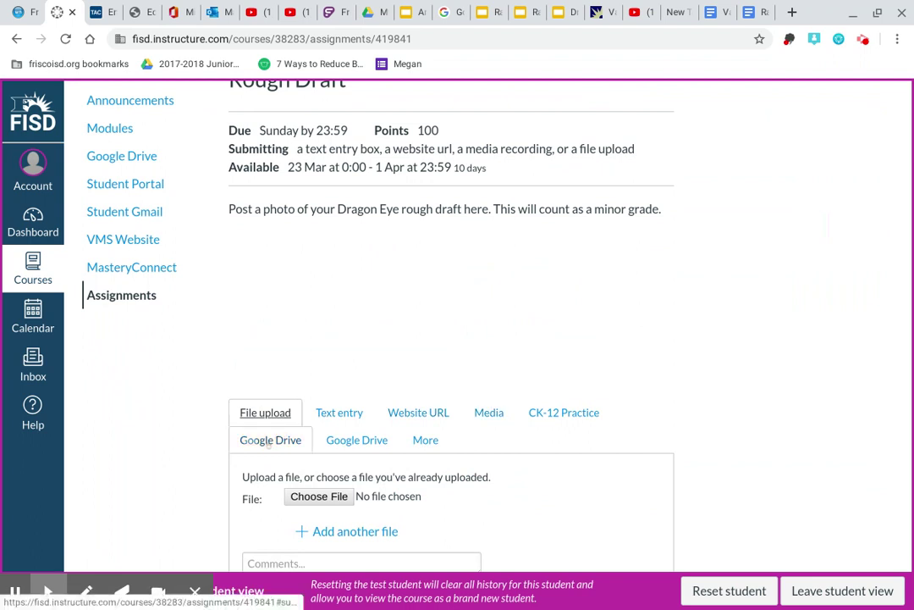
scroll(750, 228, down, 2)
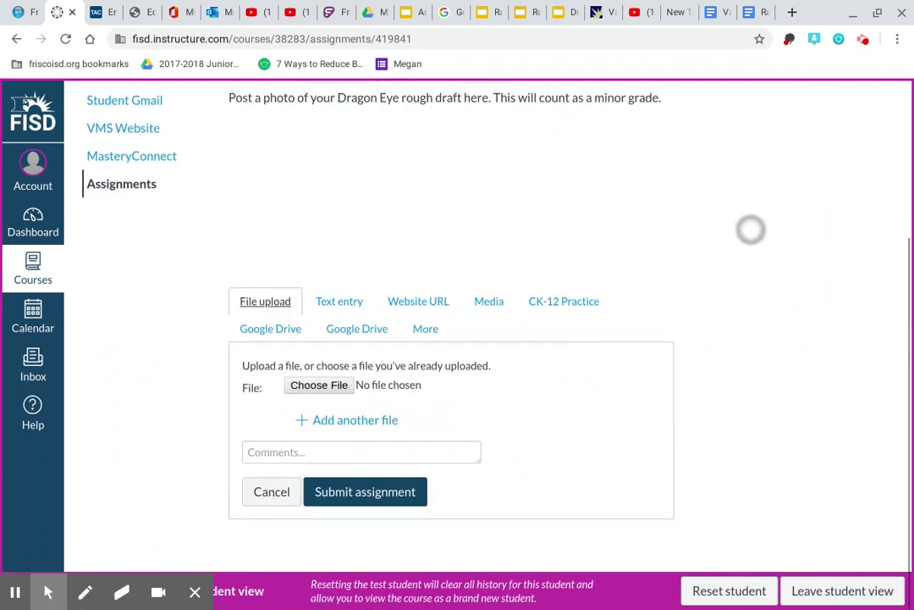
scroll(737, 280, up, 1)
scroll(739, 281, down, 1)
scroll(743, 283, down, 2)
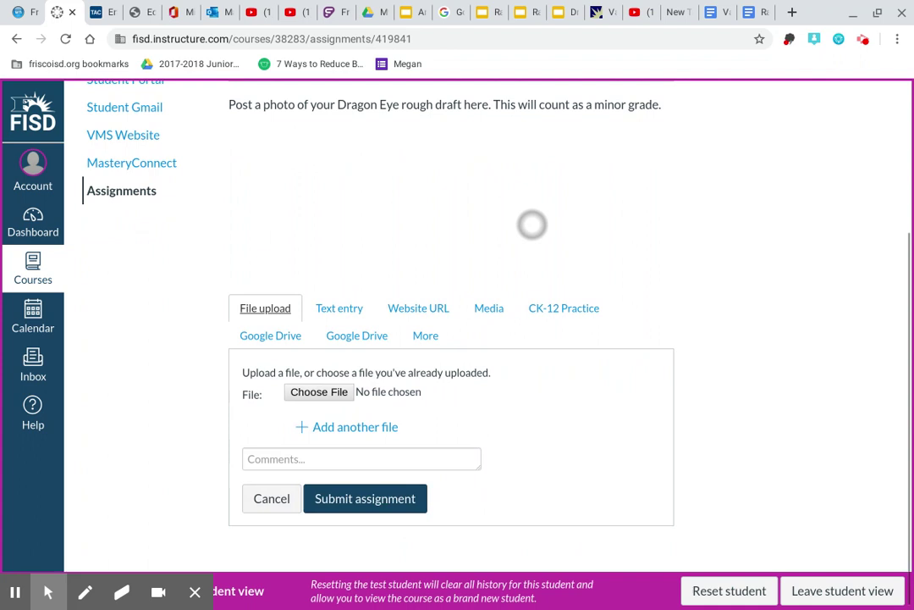
scroll(631, 232, up, 5)
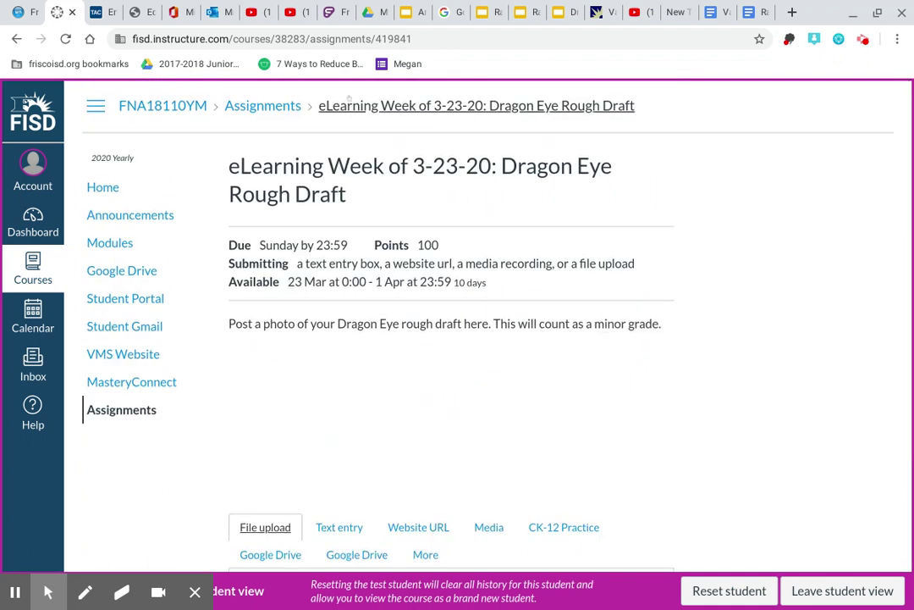
click(264, 105)
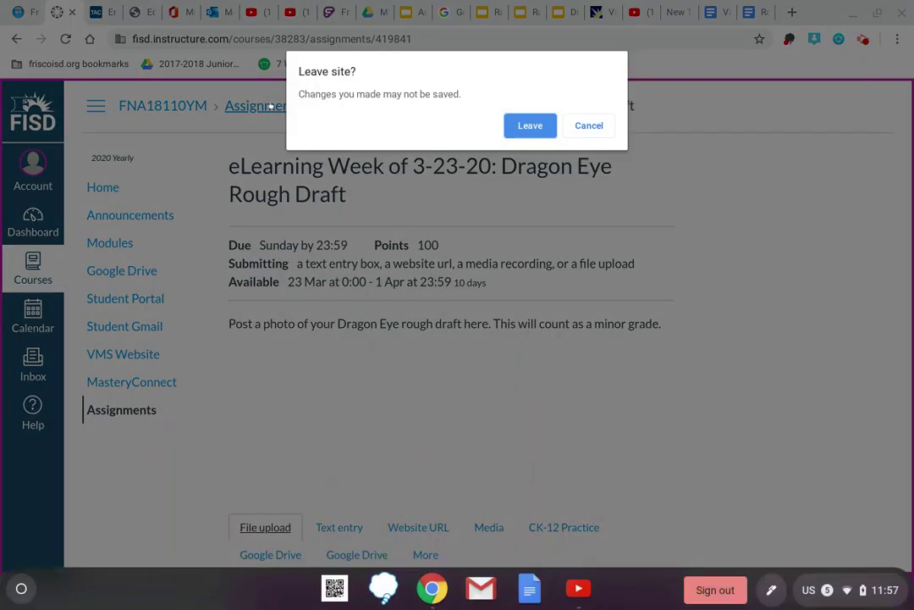
- Confirm Leave on the 'Leave site?' warning and browse the Assignments list
click(530, 125)
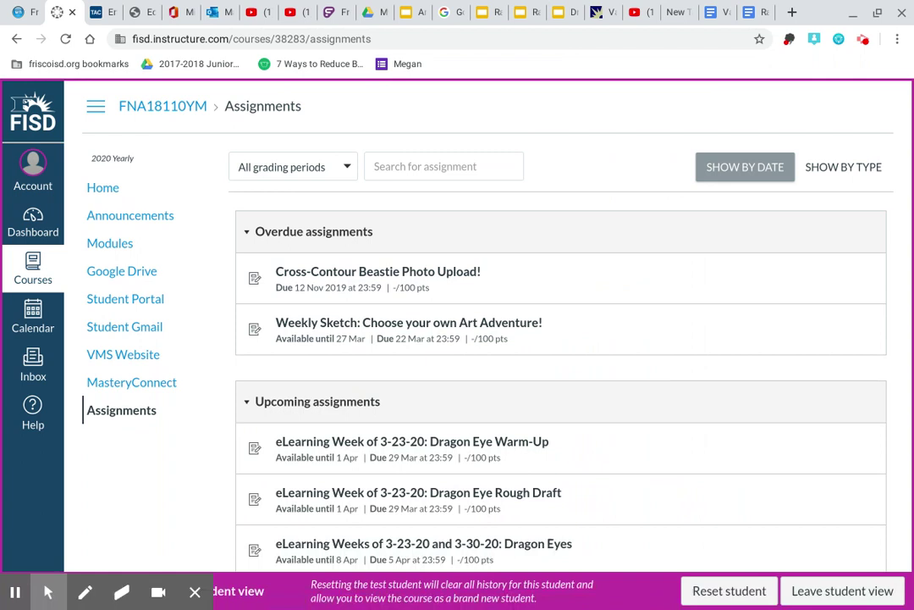
scroll(683, 254, down, 2)
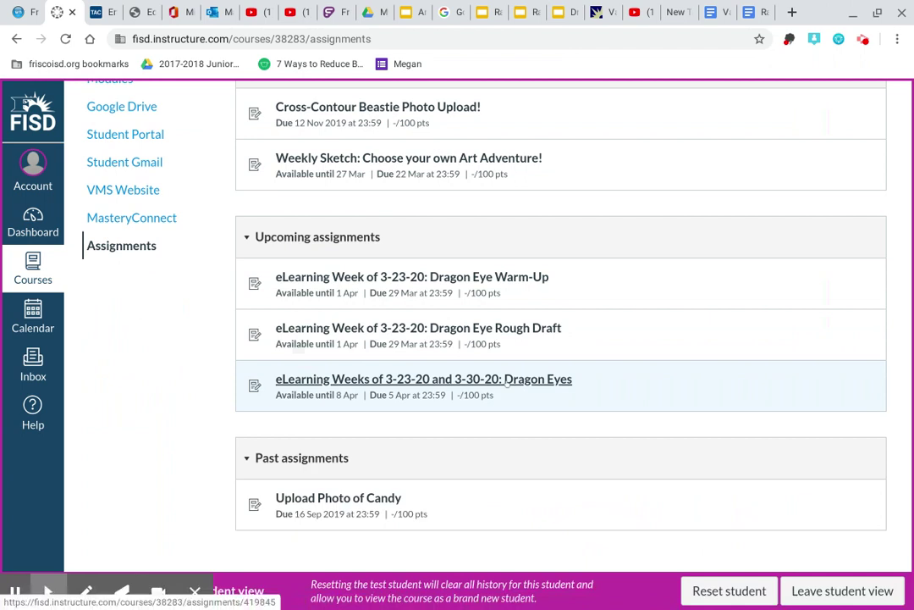
- Open 'eLearning Weeks of 3-23-20 and 3-30-20: Dragon Eyes' and read its description and rubric
click(506, 381)
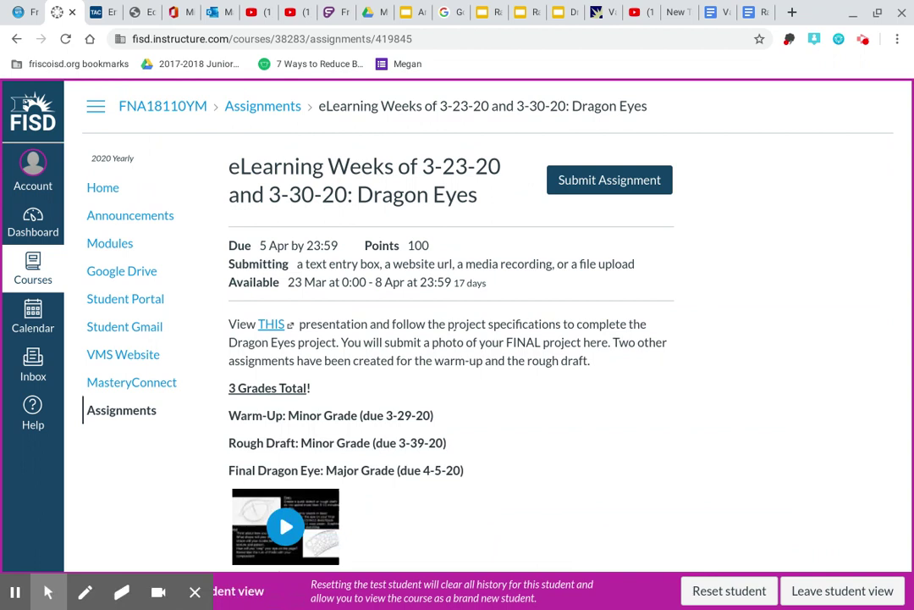
scroll(767, 310, down, 1)
scroll(767, 309, up, 1)
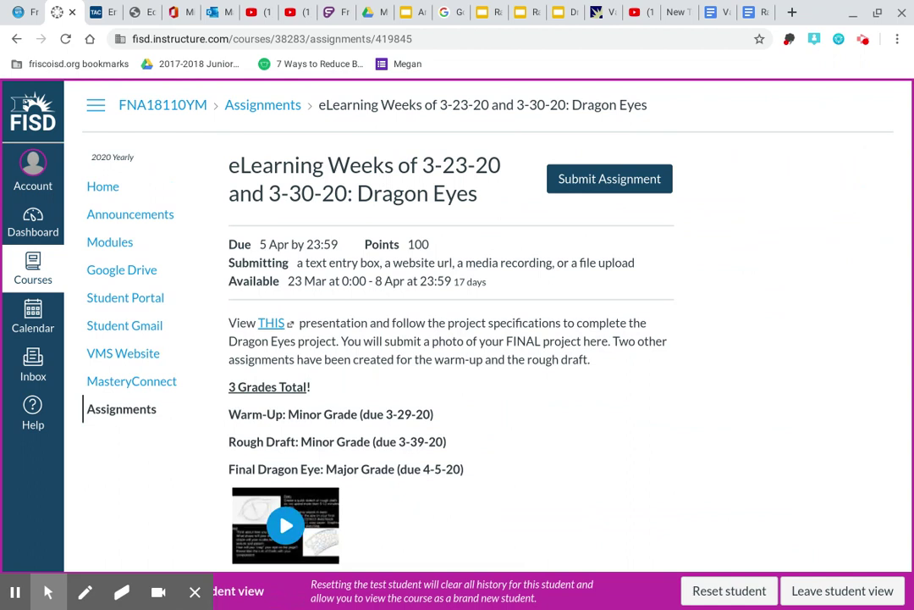
scroll(647, 330, down, 2)
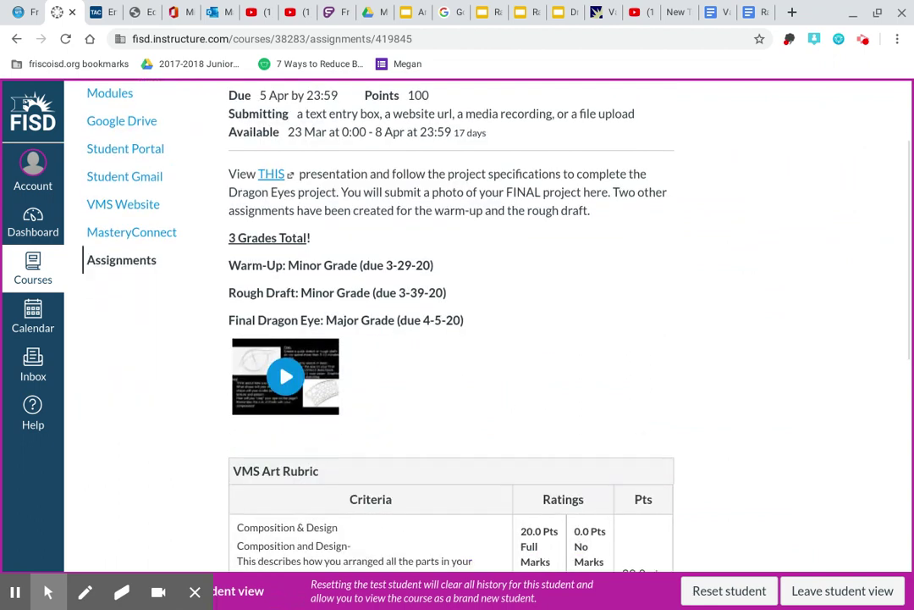
scroll(682, 365, up, 1)
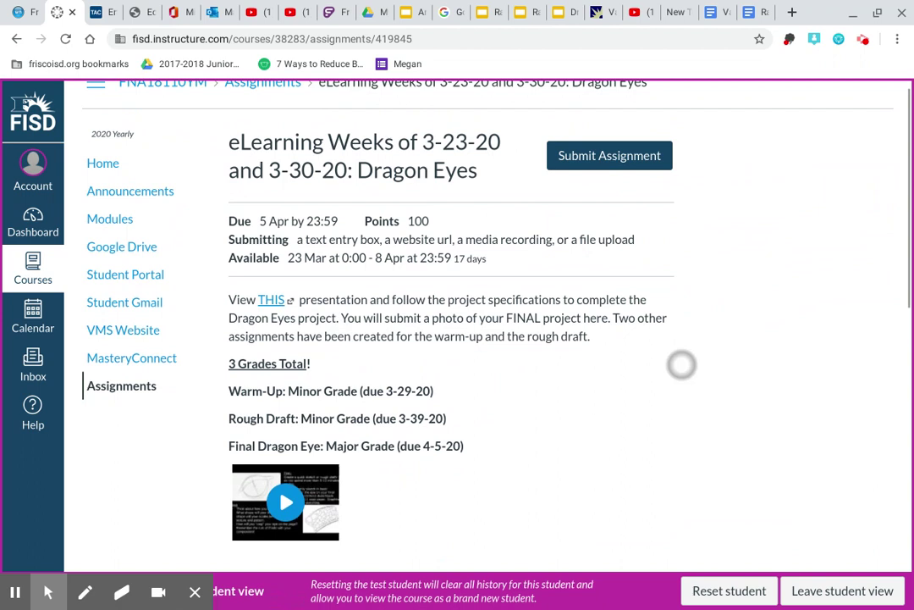
scroll(703, 406, down, 1)
scroll(705, 352, up, 1)
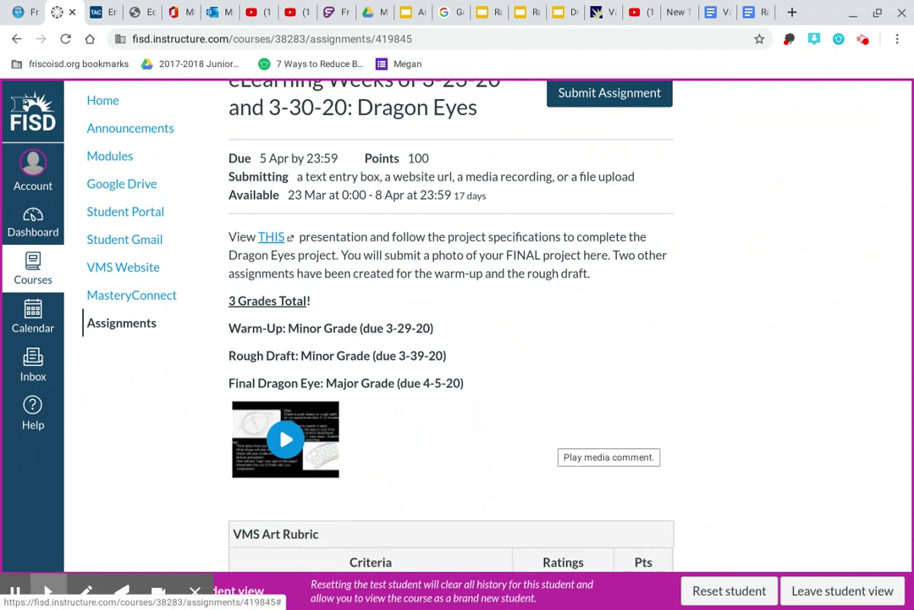
scroll(700, 298, down, 3)
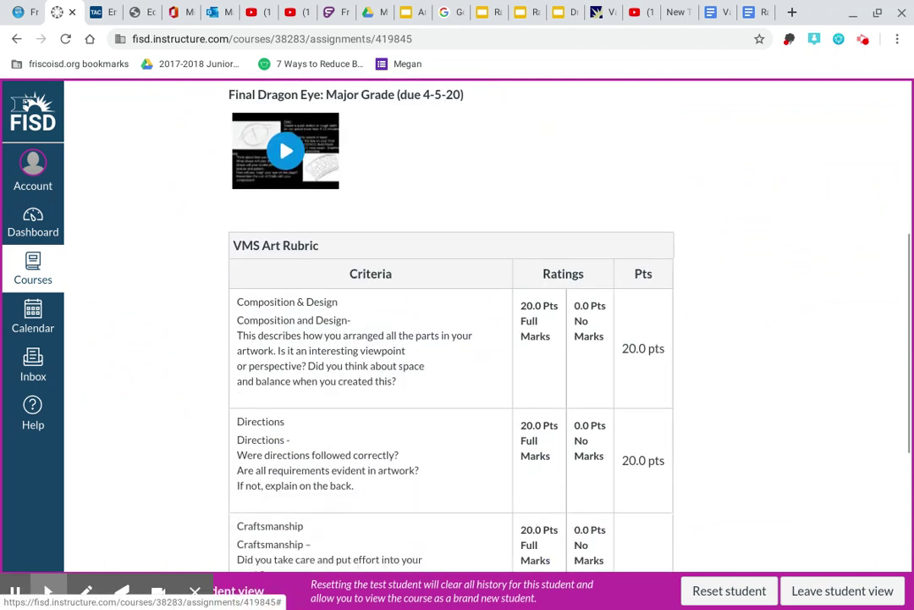
scroll(793, 226, down, 2)
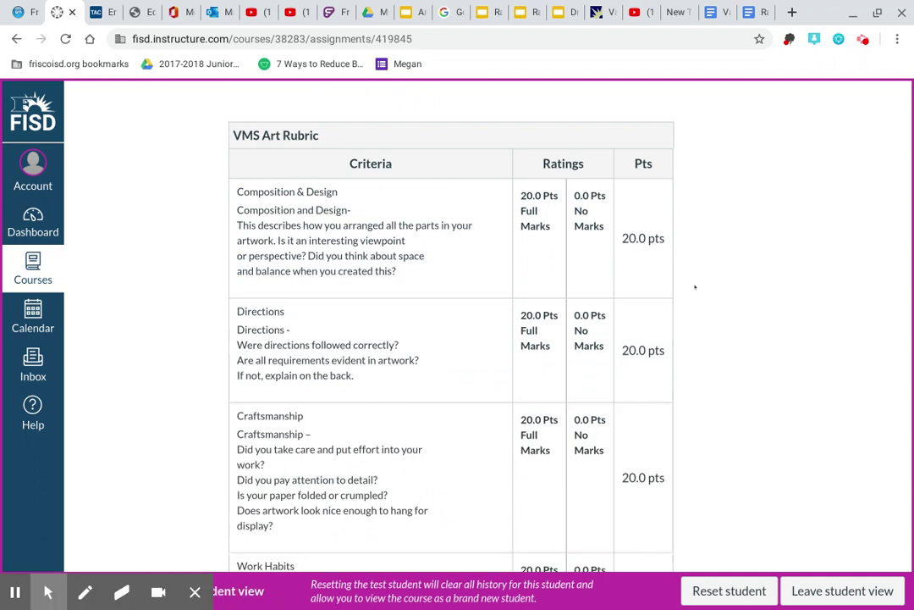
scroll(602, 452, down, 3)
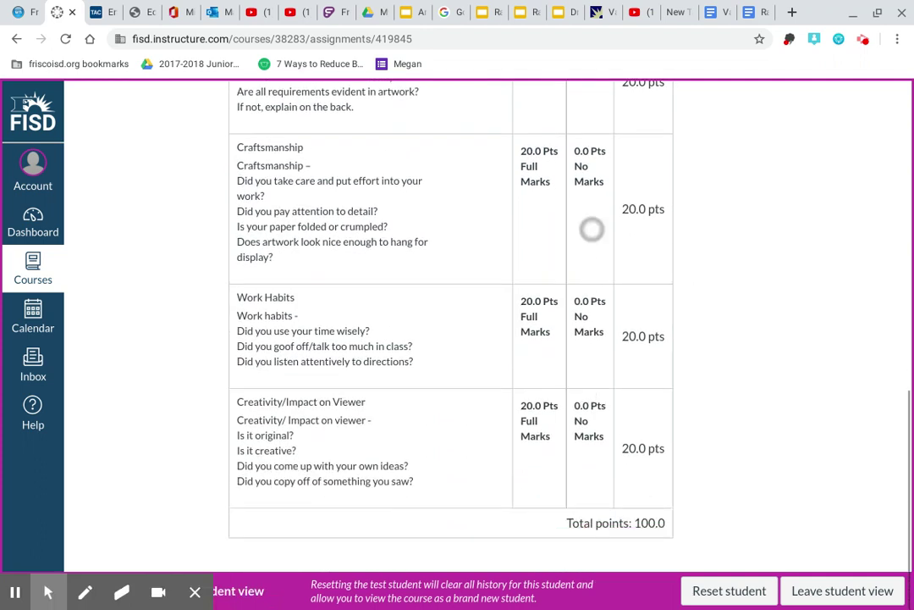
scroll(593, 228, up, 4)
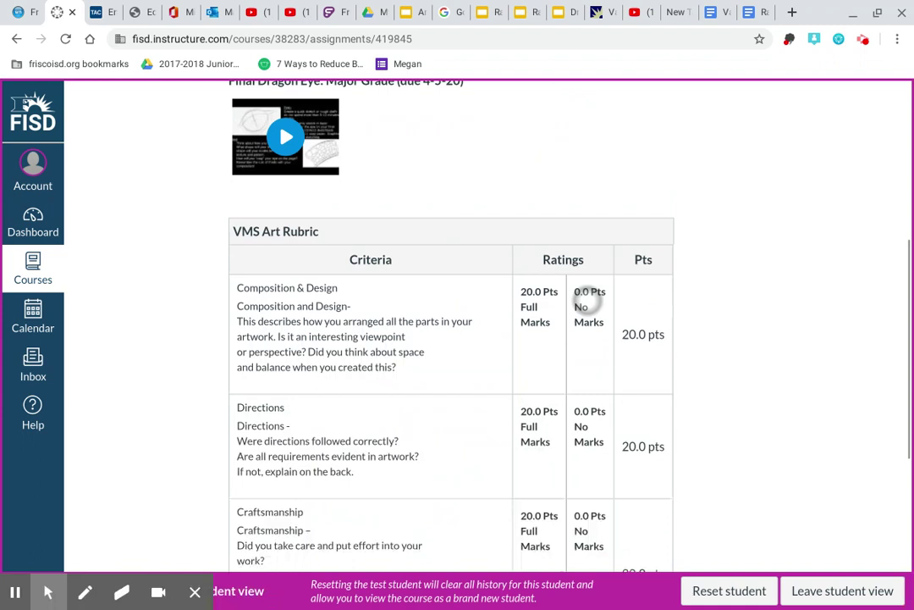
scroll(590, 298, up, 2)
scroll(602, 309, up, 2)
scroll(617, 156, down, 3)
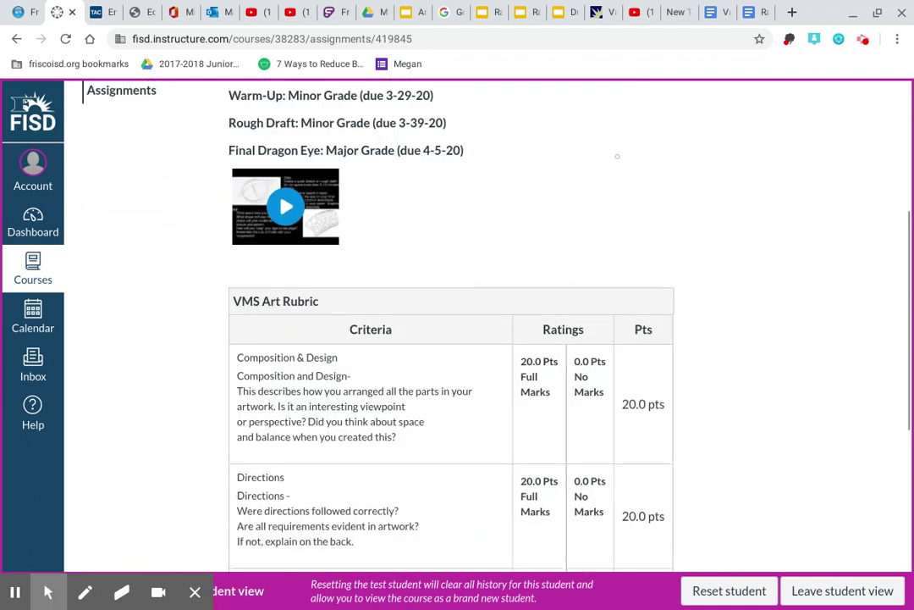
scroll(617, 156, up, 4)
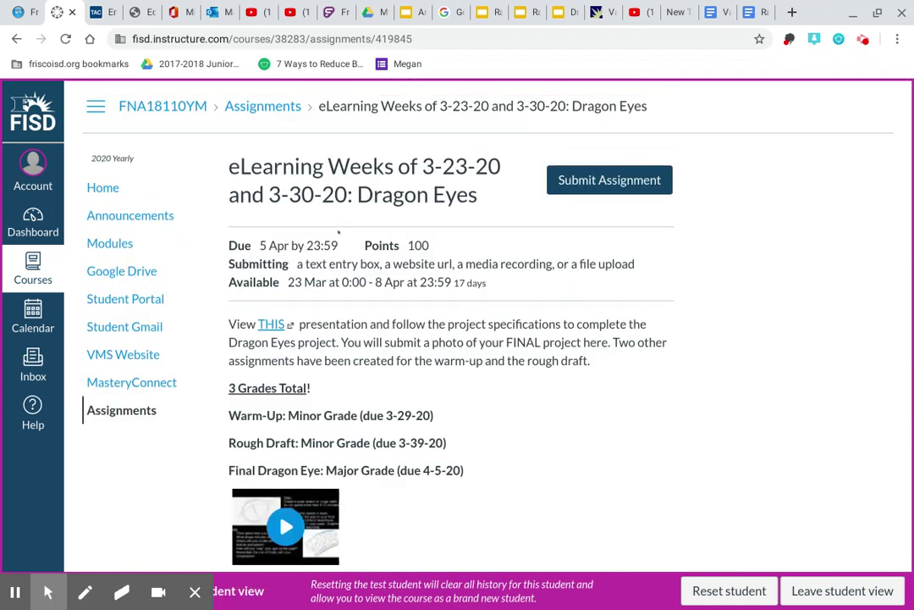